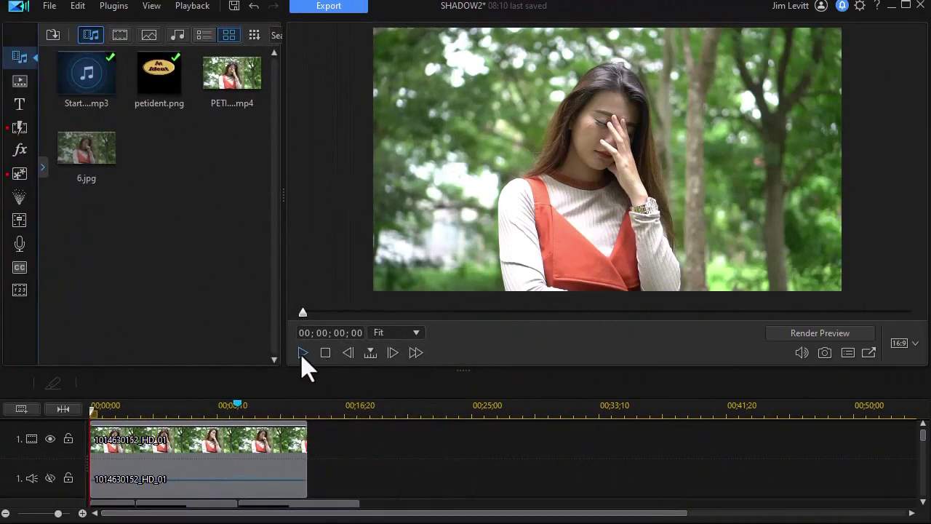
# Step: Play and pause the project preview to review the footage
pyautogui.click(302, 353)
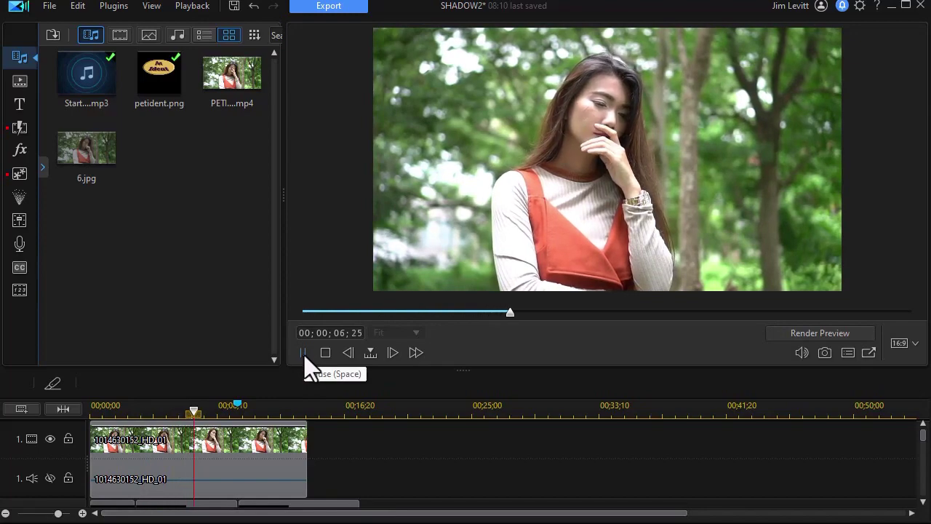
pyautogui.click(304, 353)
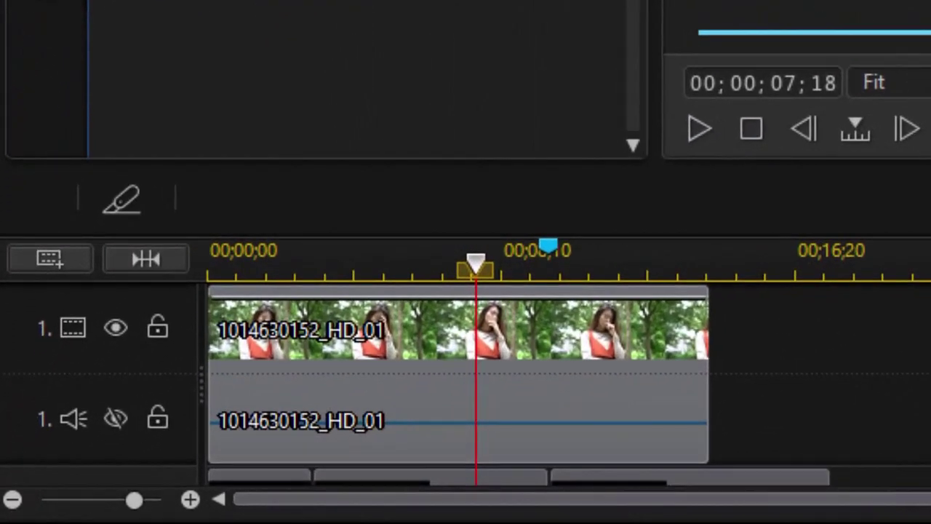
pyautogui.scroll(-2, 466, 385)
pyautogui.scroll(-1, 466, 385)
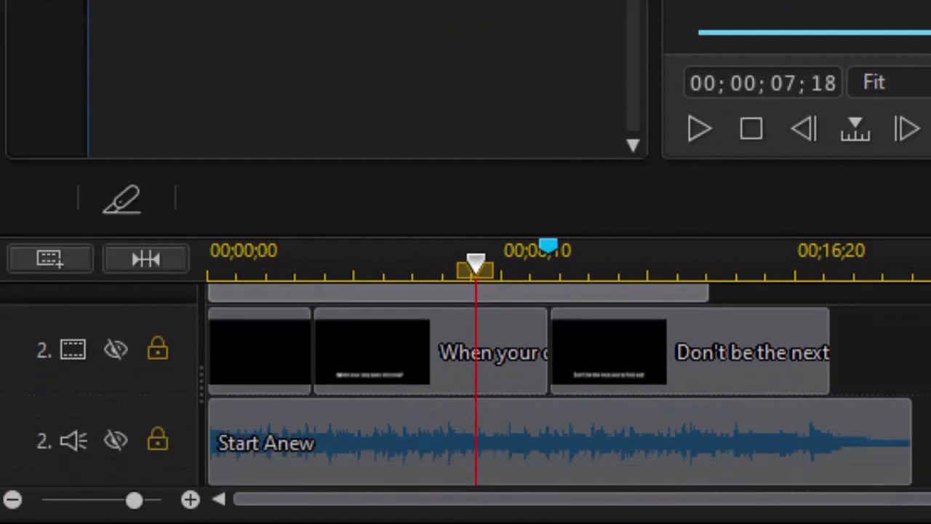
pyautogui.scroll(-3, 466, 386)
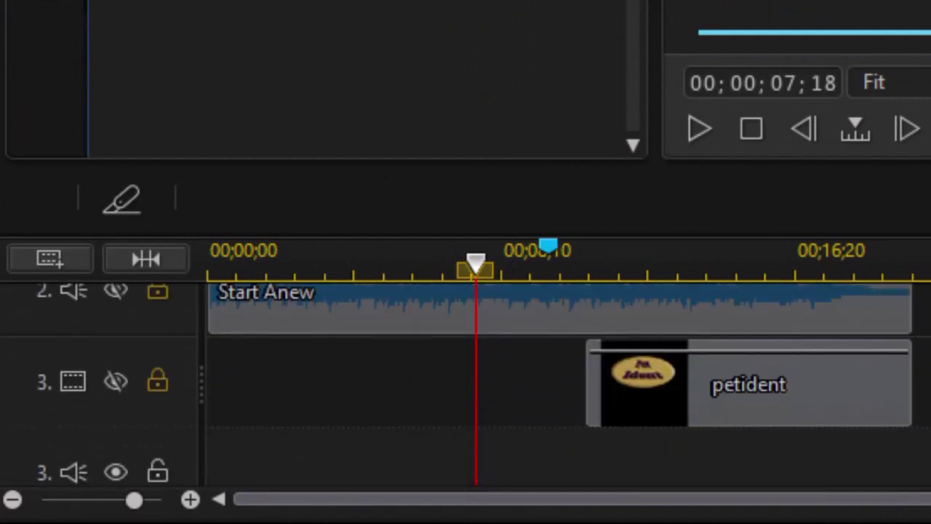
pyautogui.scroll(1, 466, 385)
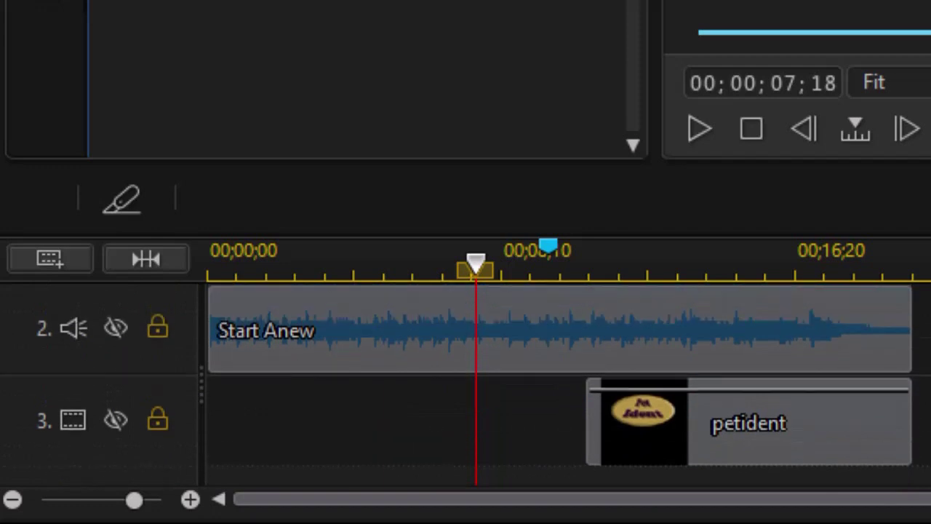
pyautogui.scroll(-1, 466, 383)
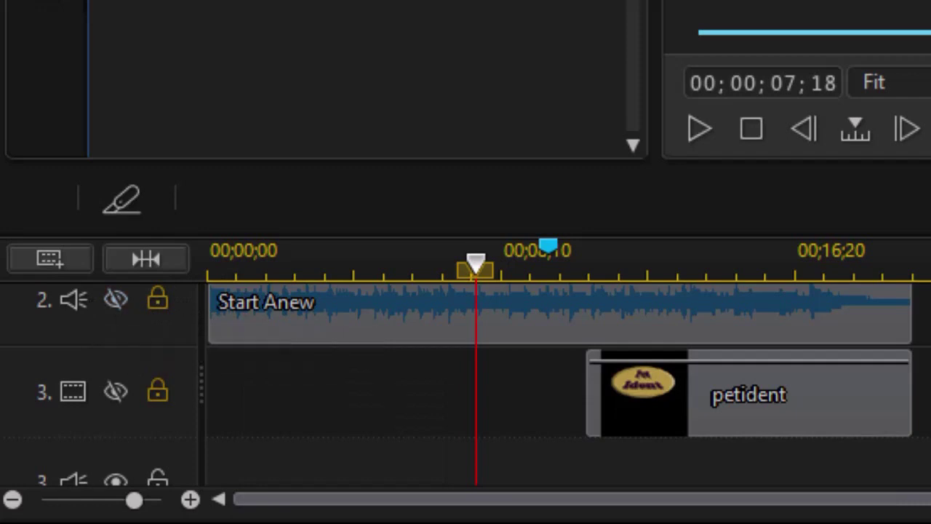
pyautogui.scroll(5, 466, 383)
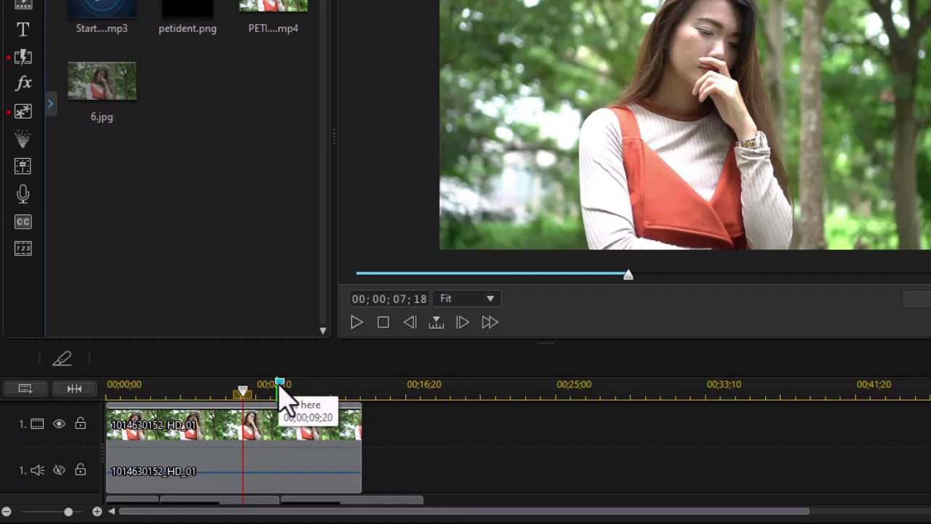
# Step: Snapshot the frame at 00;00;09;20 as 7.jpg, preview it, and select the woman's clip
pyautogui.click(279, 385)
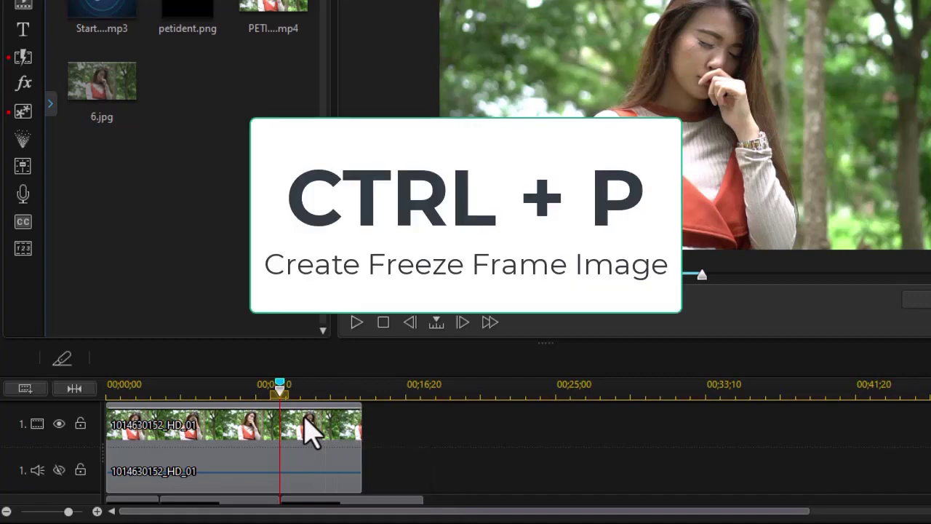
pyautogui.hotkey('ctrl', 'p')
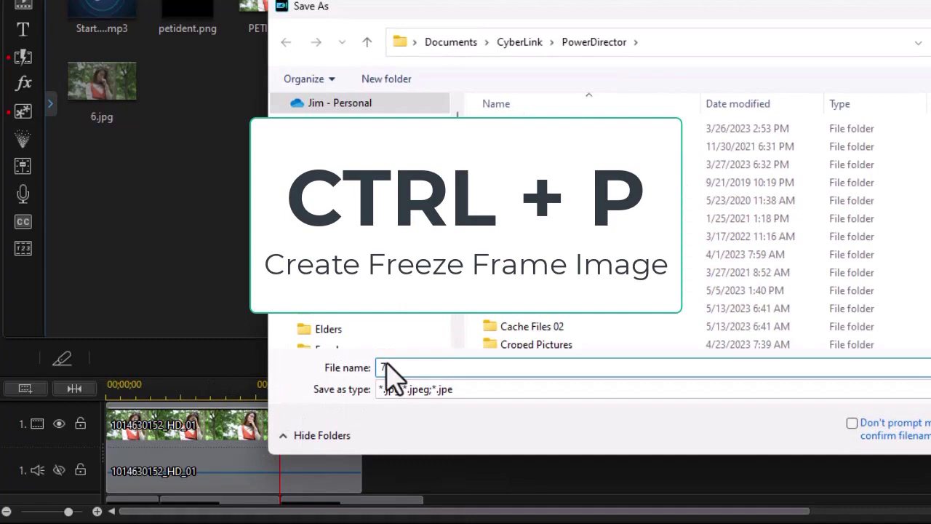
pyautogui.press('Return')
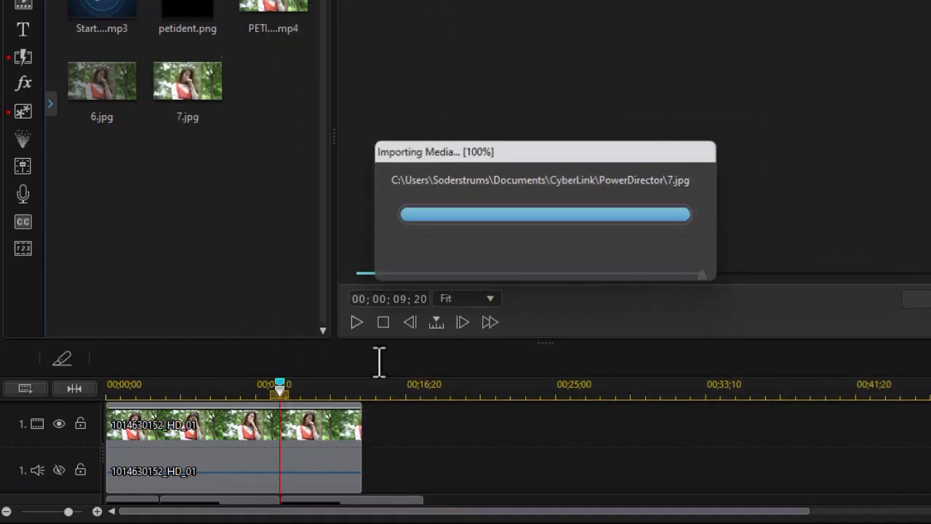
pyautogui.click(188, 85)
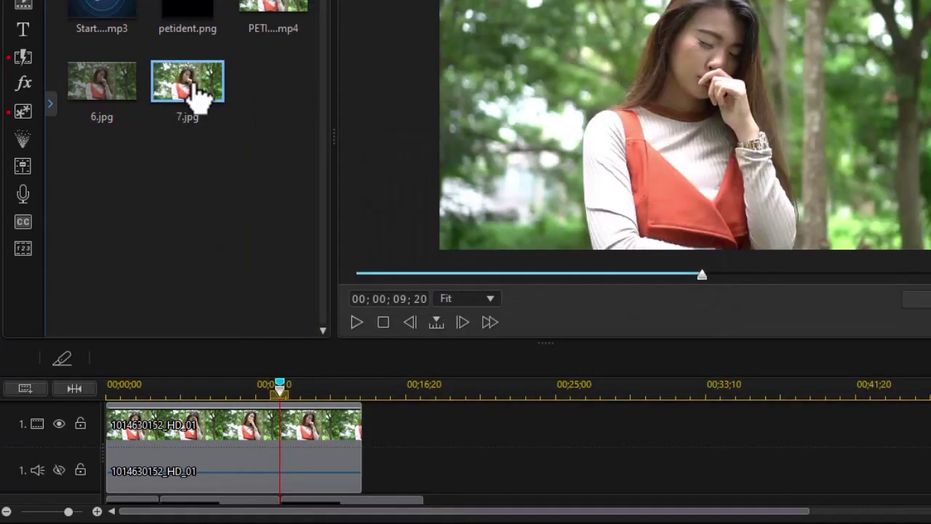
pyautogui.click(315, 428)
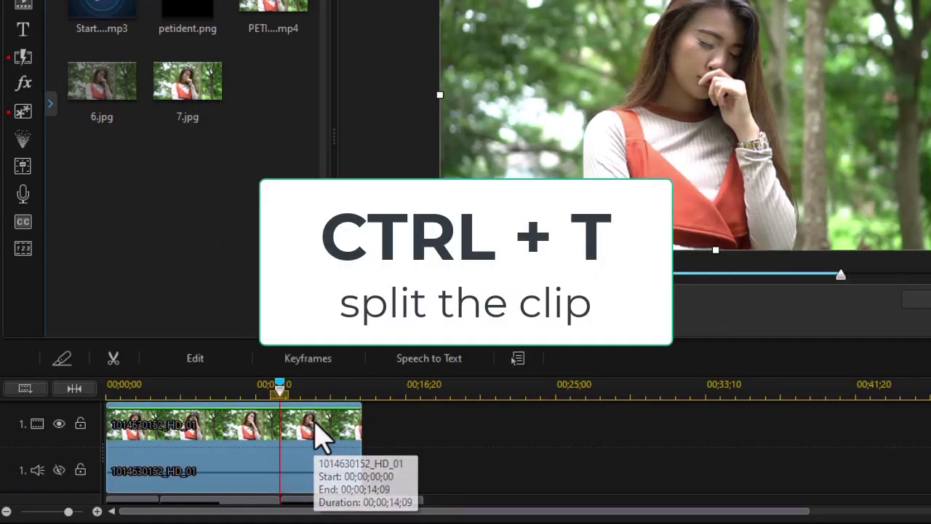
# Step: Split the clip at 09;20, delete the remainder, and place 7.jpg after it, stretched to 17;19
pyautogui.hotkey('ctrl', 't')
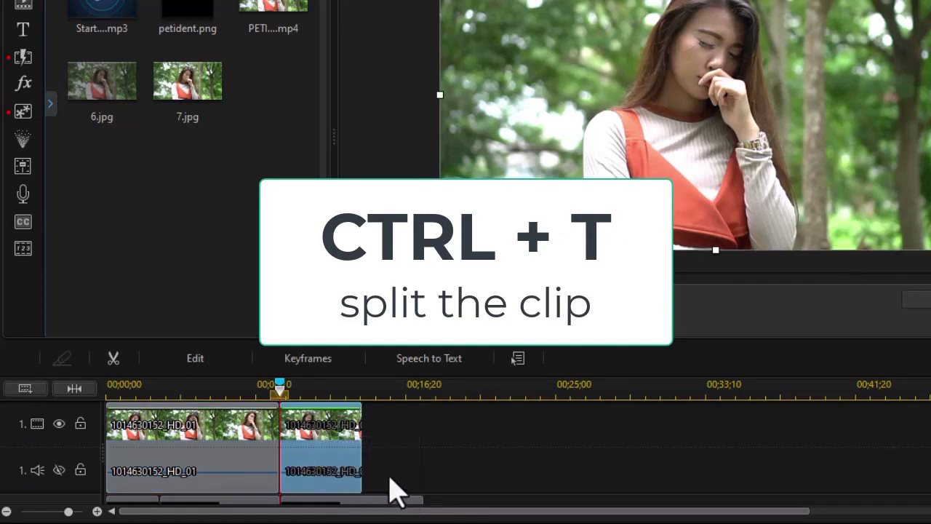
pyautogui.moveTo(347, 492); pyautogui.dragTo(331, 437)
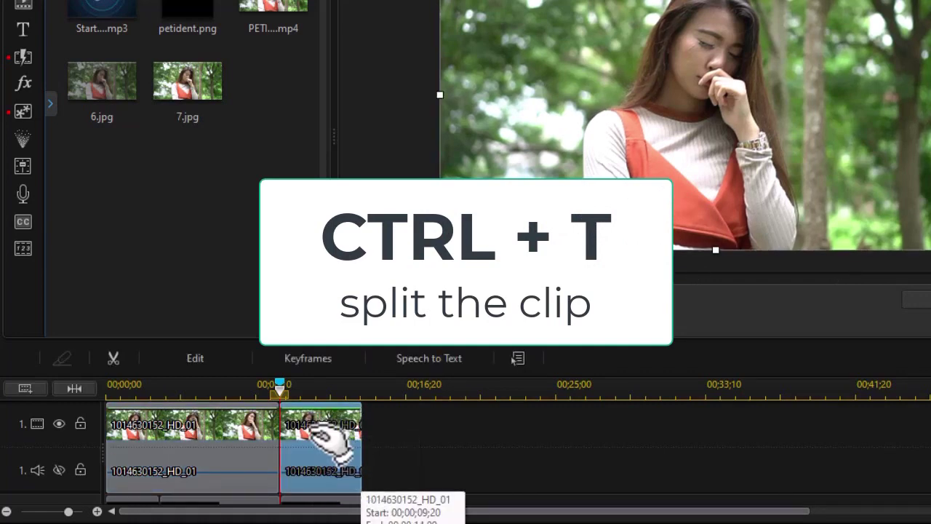
pyautogui.press('Delete')
pyautogui.moveTo(185, 88); pyautogui.dragTo(278, 437)
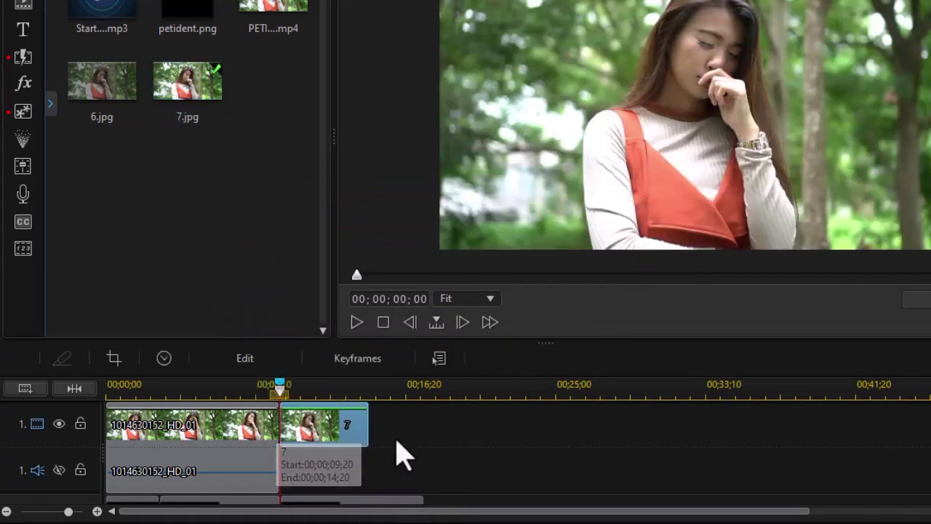
pyautogui.moveTo(373, 427); pyautogui.dragTo(421, 426)
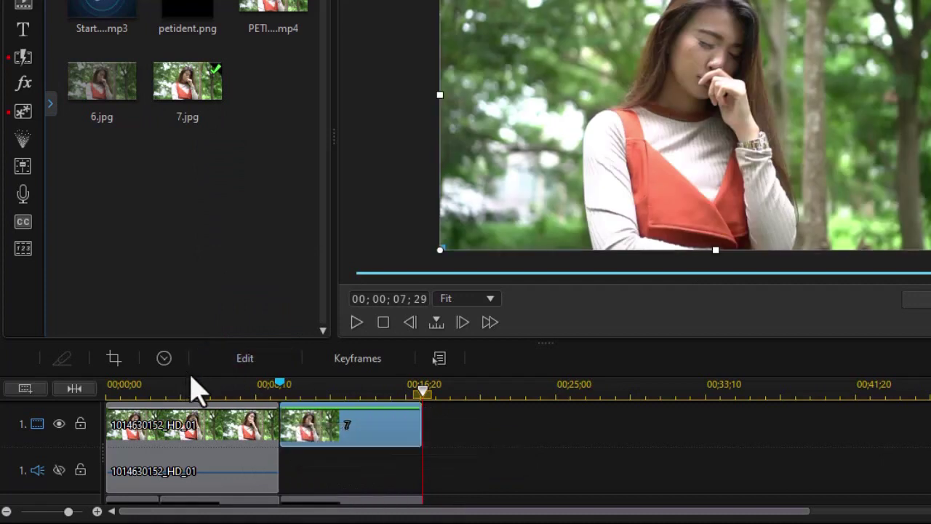
# Step: Play the cut to the still from about 07;20, then select the 7 still for editing
pyautogui.click(245, 386)
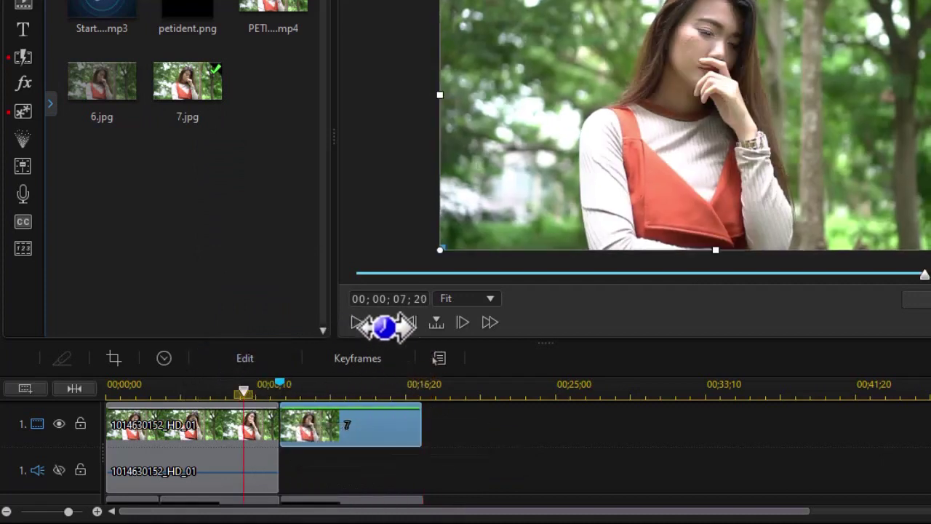
pyautogui.click(357, 323)
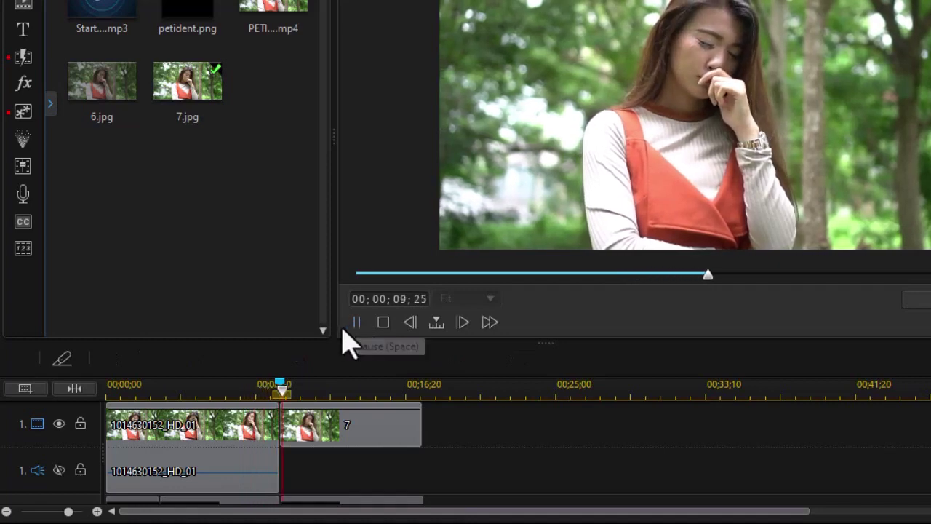
pyautogui.click(363, 442)
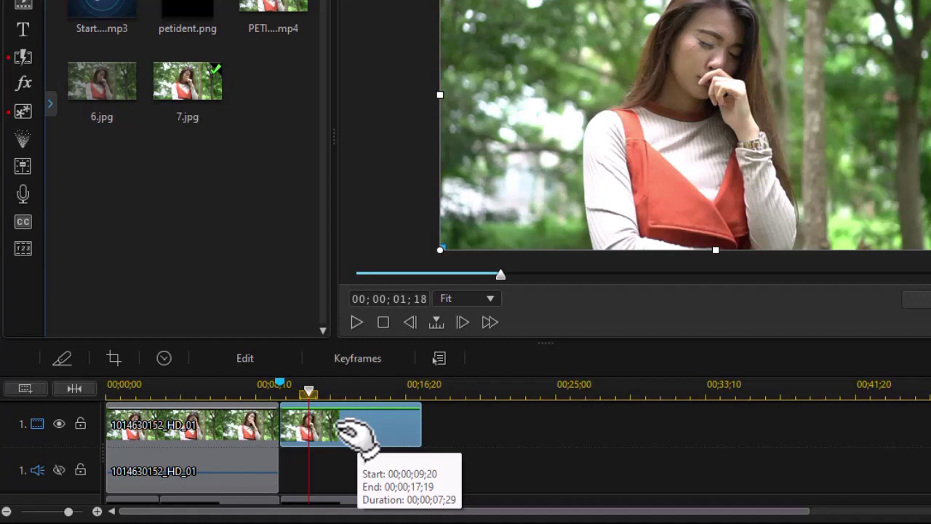
pyautogui.click(246, 360)
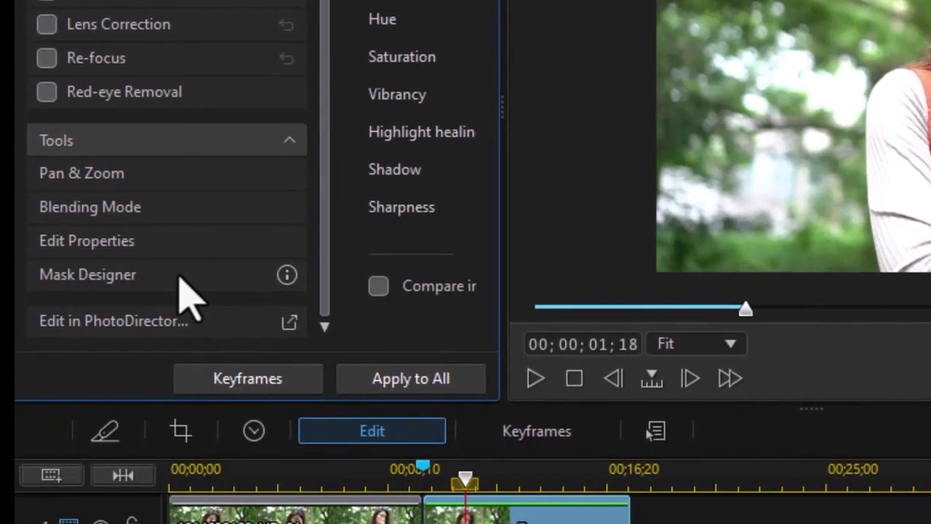
# Step: Open the Mask Designer for the 7.jpg still
pyautogui.click(164, 364)
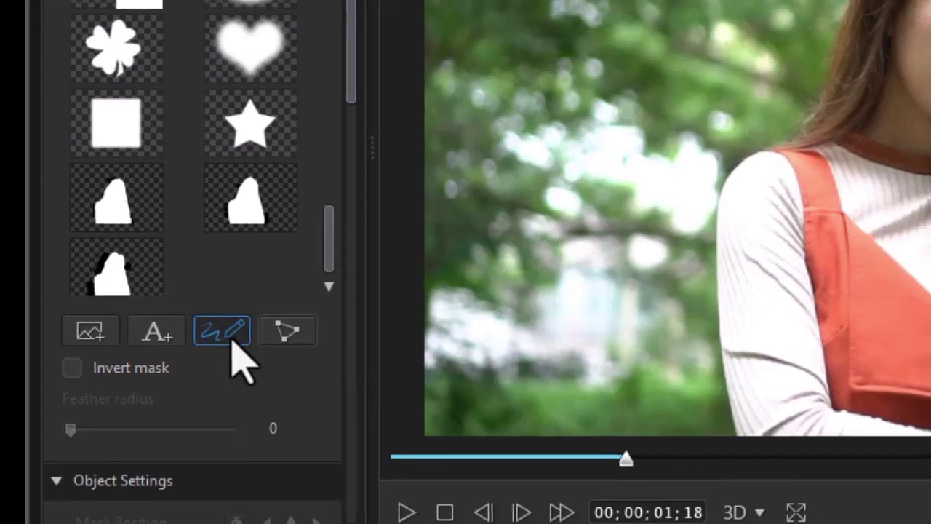
# Step: Open the brush mask editor, adjust tracing transparency, and widen the brush to 89
pyautogui.click(234, 343)
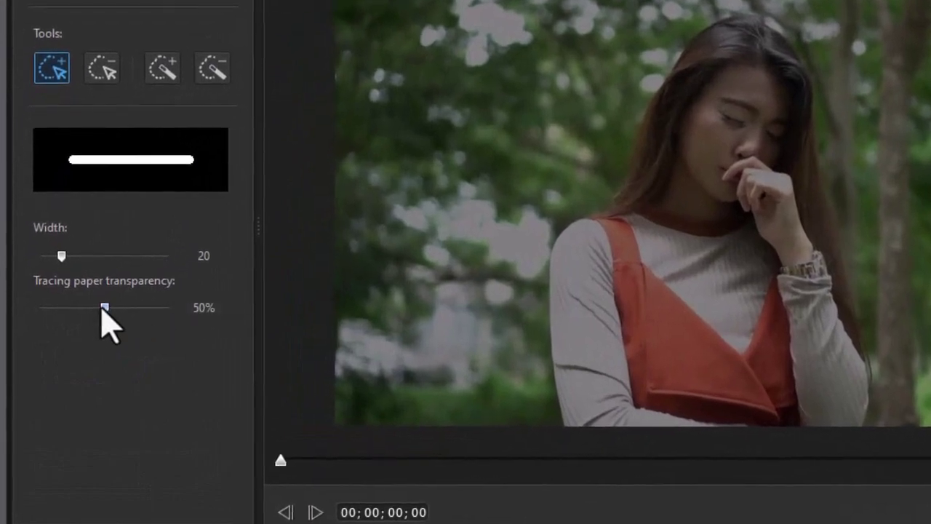
pyautogui.moveTo(104, 307)
pyautogui.mouseDown()
pyautogui.moveTo(145, 307)
pyautogui.moveTo(88, 308)
pyautogui.moveTo(147, 325)
pyautogui.moveTo(130, 329)
pyautogui.mouseUp()
pyautogui.moveTo(63, 256); pyautogui.dragTo(154, 258)
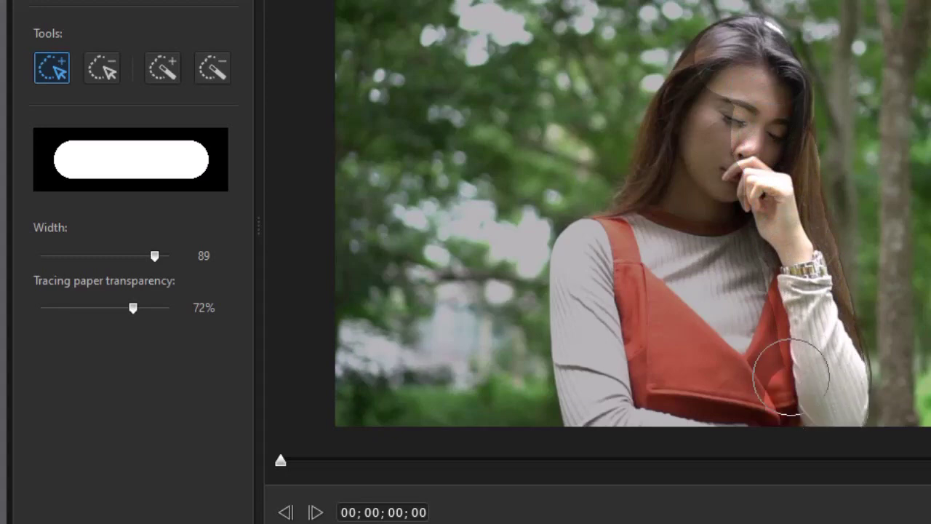
# Step: Paint the woman into the mask, erase the strip beside her arm, and fill gaps
pyautogui.moveTo(726, 69)
pyautogui.mouseDown()
pyautogui.moveTo(685, 116)
pyautogui.moveTo(637, 236)
pyautogui.moveTo(577, 262)
pyautogui.moveTo(589, 448)
pyautogui.mouseUp()
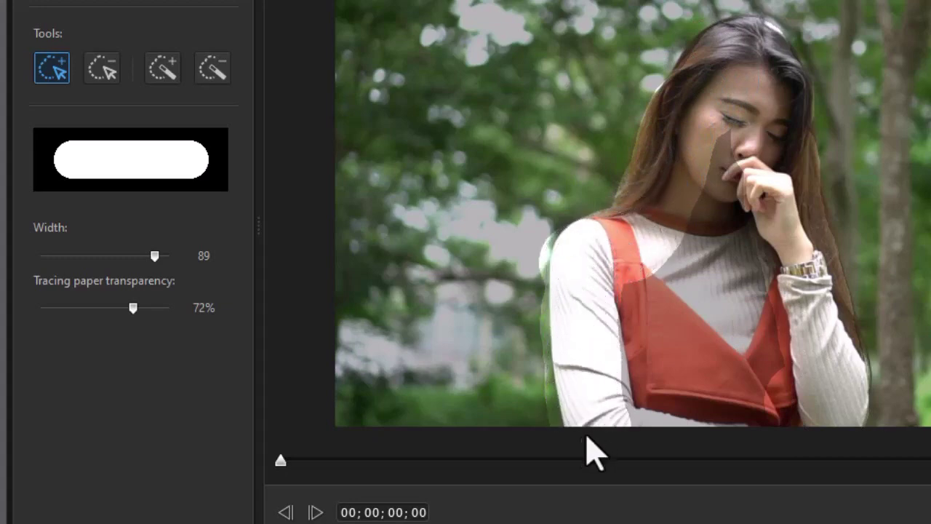
pyautogui.click(102, 69)
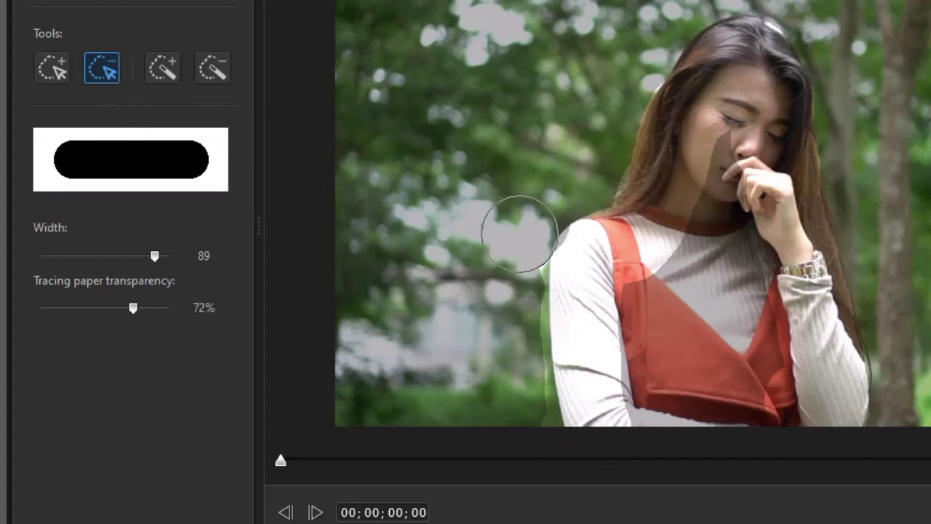
pyautogui.moveTo(520, 234)
pyautogui.mouseDown()
pyautogui.moveTo(511, 245)
pyautogui.moveTo(509, 407)
pyautogui.moveTo(520, 445)
pyautogui.mouseUp()
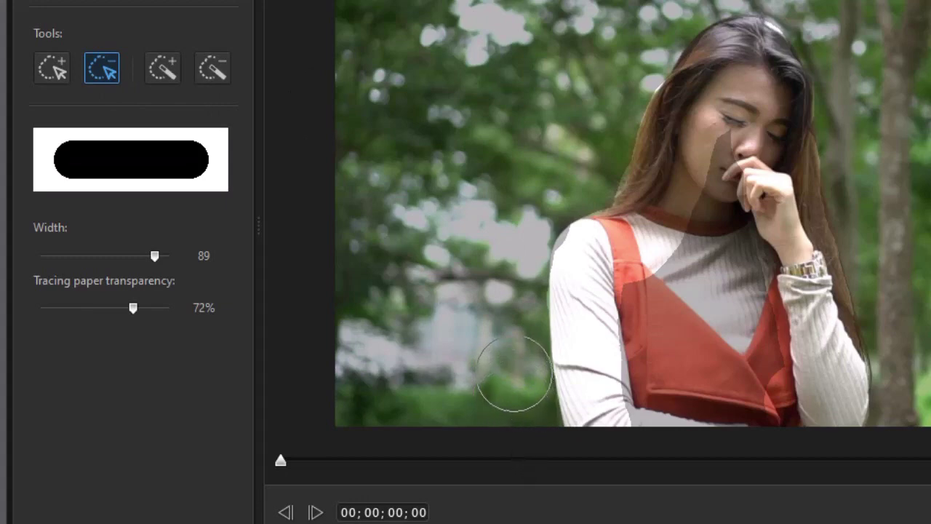
pyautogui.click(56, 70)
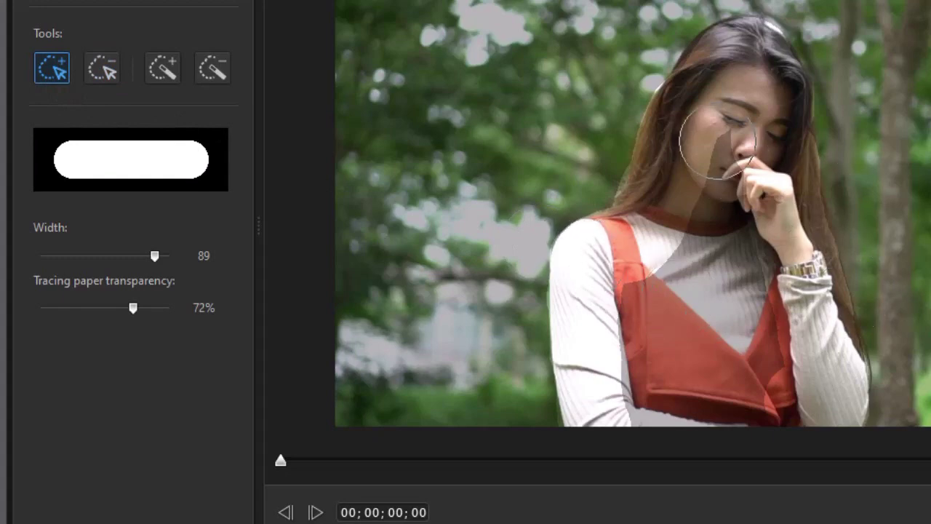
pyautogui.moveTo(711, 150); pyautogui.dragTo(738, 385)
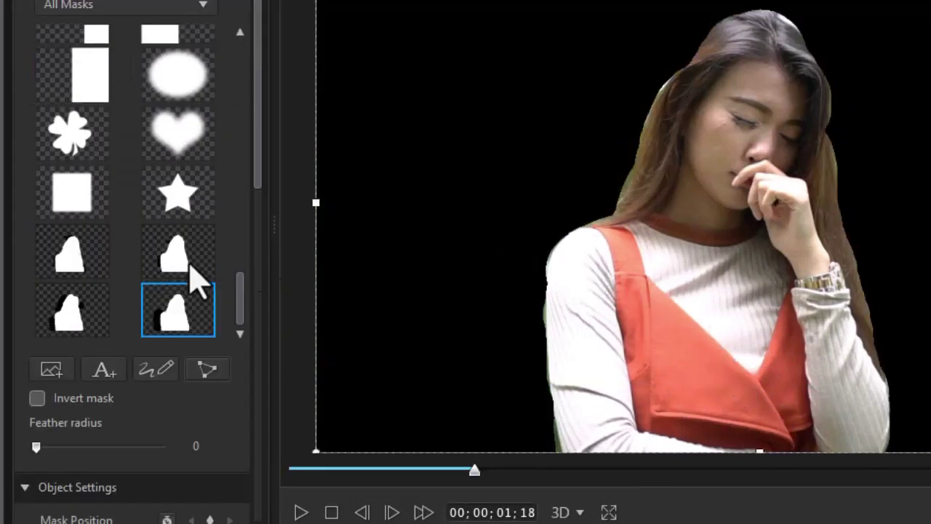
# Step: Invert the mask into a black silhouette, preview it from about 5 seconds, and enlarge the timeline
pyautogui.click(40, 402)
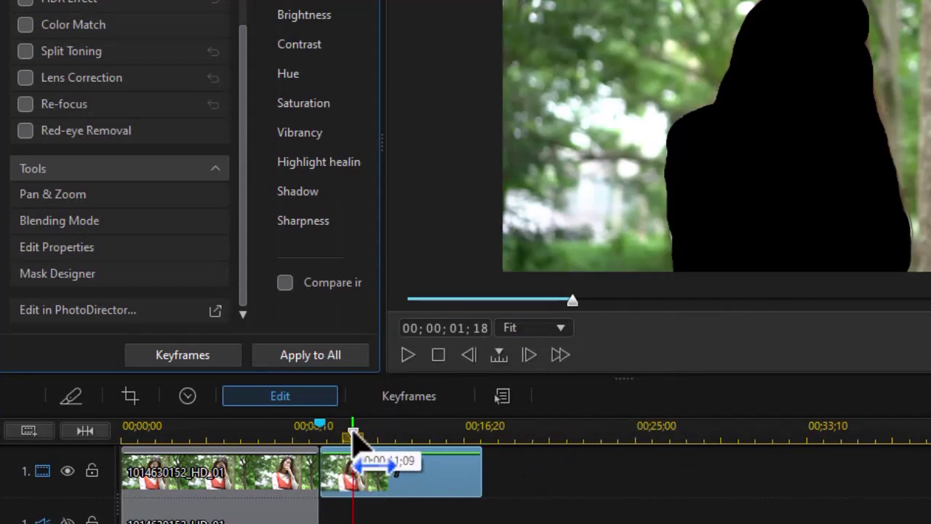
pyautogui.moveTo(353, 435); pyautogui.dragTo(236, 446)
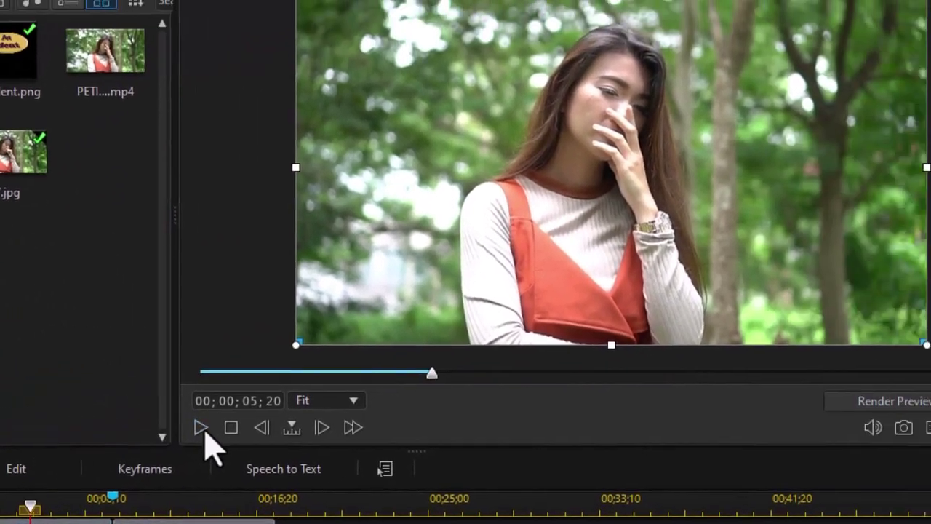
pyautogui.click(408, 355)
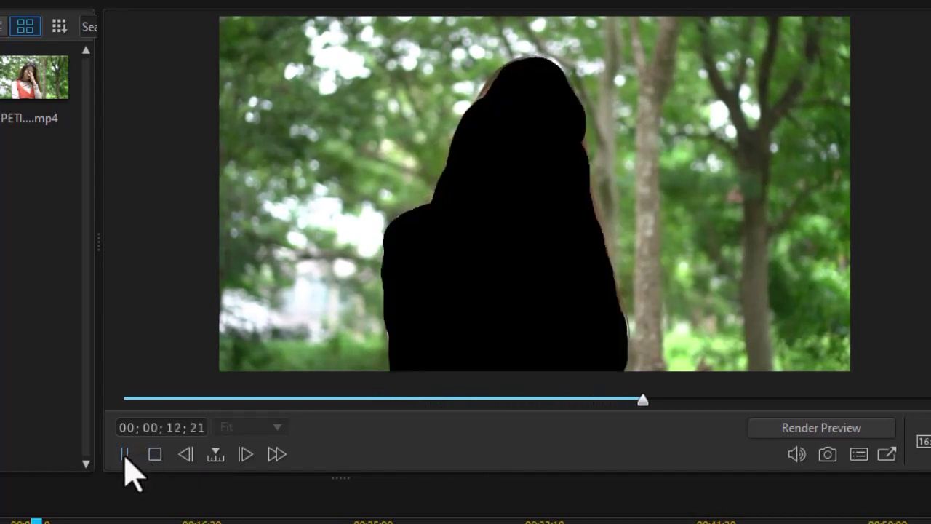
pyautogui.click(124, 454)
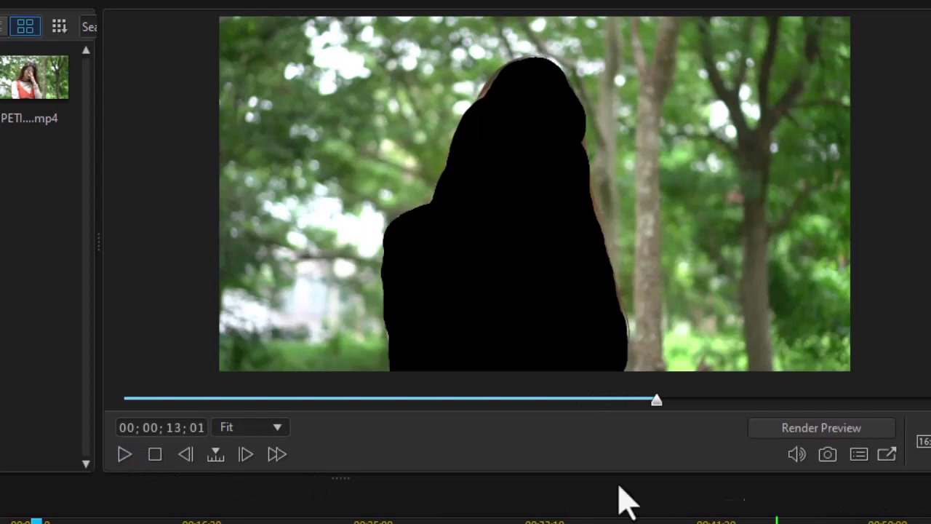
pyautogui.moveTo(354, 478); pyautogui.dragTo(327, 178)
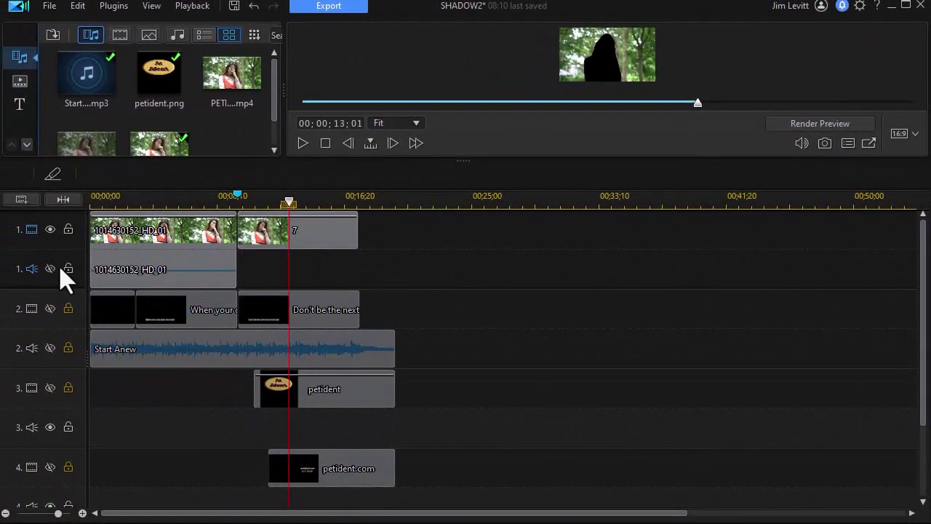
# Step: Re-enable the Start Anew music, play through the Pet Ident ACT NOW ending, and rewind to 0
pyautogui.click(50, 348)
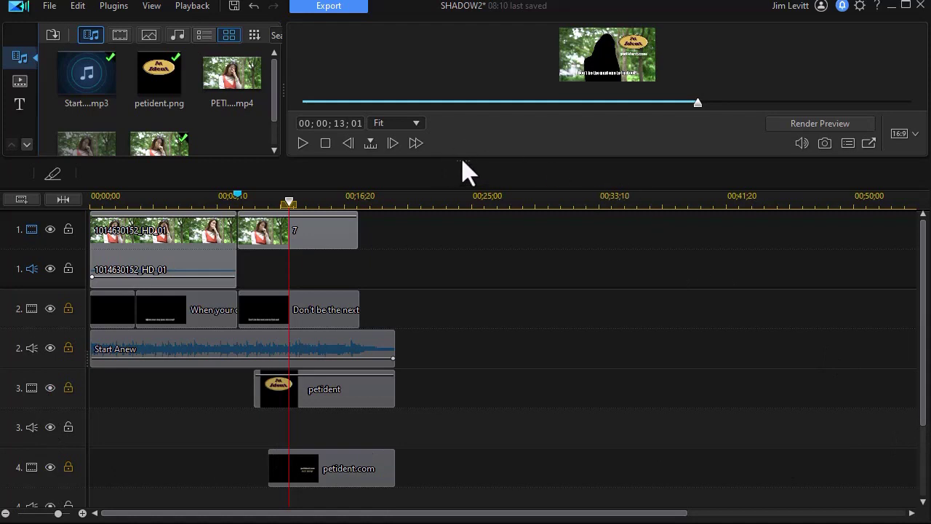
pyautogui.moveTo(463, 161); pyautogui.dragTo(473, 422)
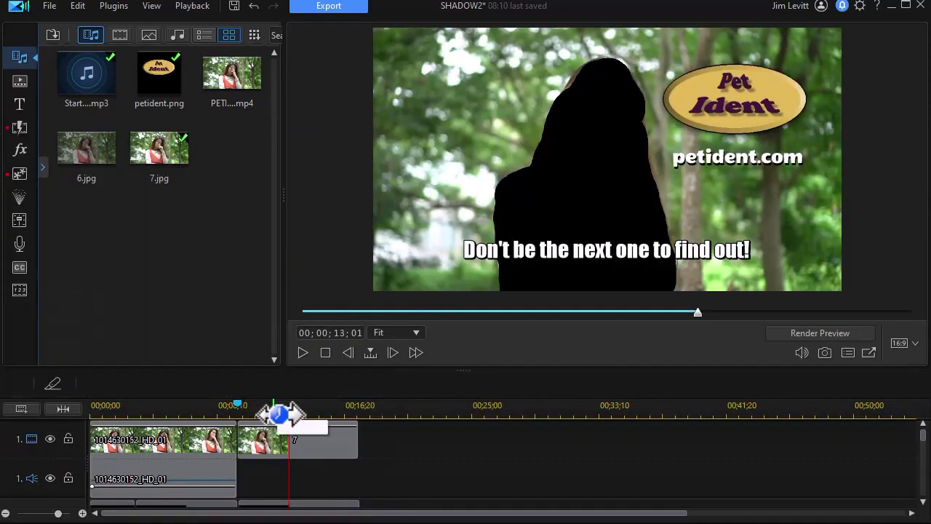
pyautogui.moveTo(291, 418); pyautogui.dragTo(118, 441)
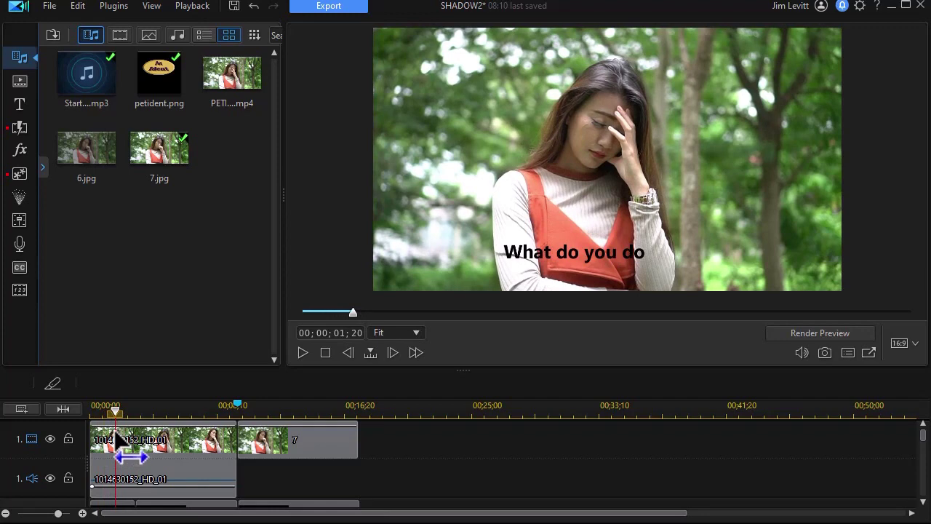
pyautogui.moveTo(118, 441); pyautogui.dragTo(257, 457)
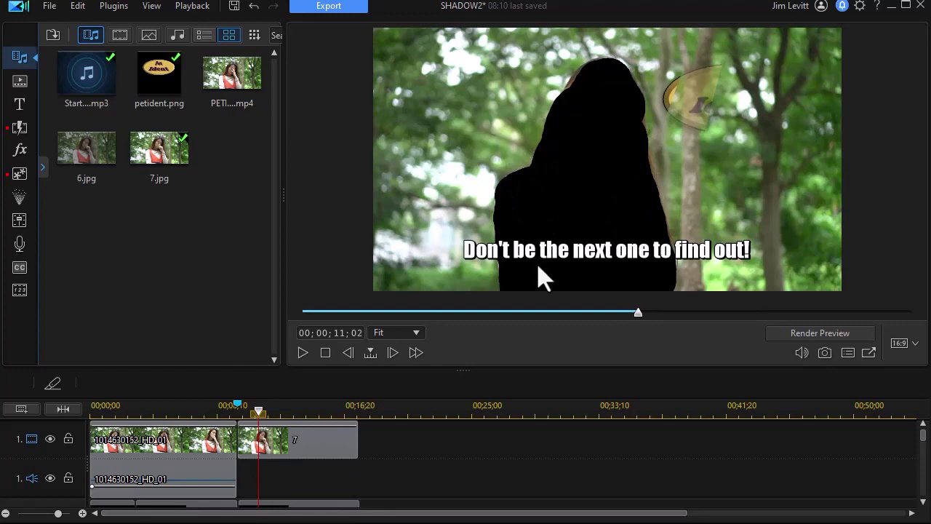
pyautogui.click(304, 354)
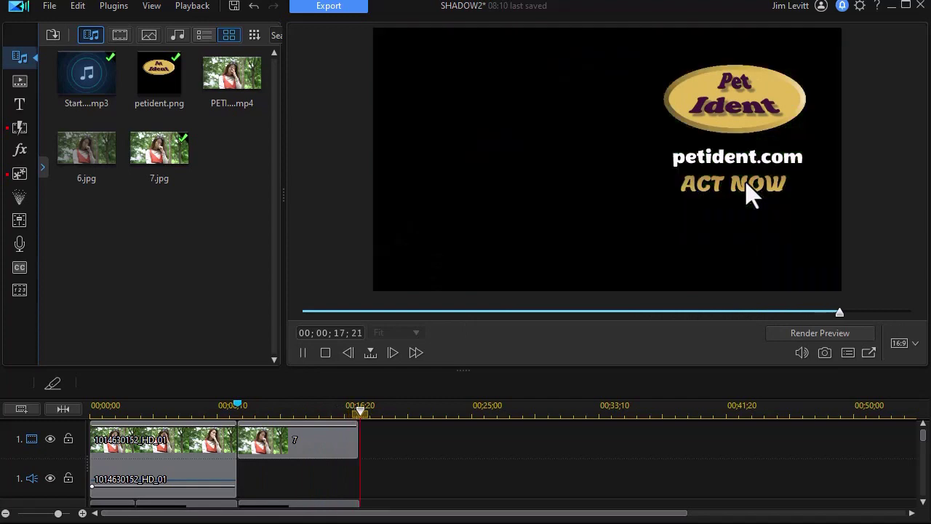
pyautogui.click(303, 352)
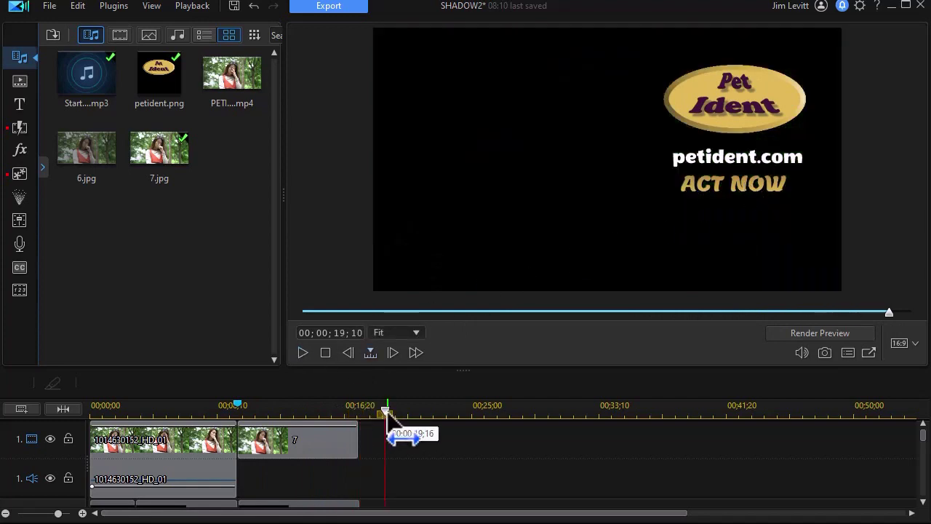
pyautogui.moveTo(385, 412); pyautogui.dragTo(65, 428)
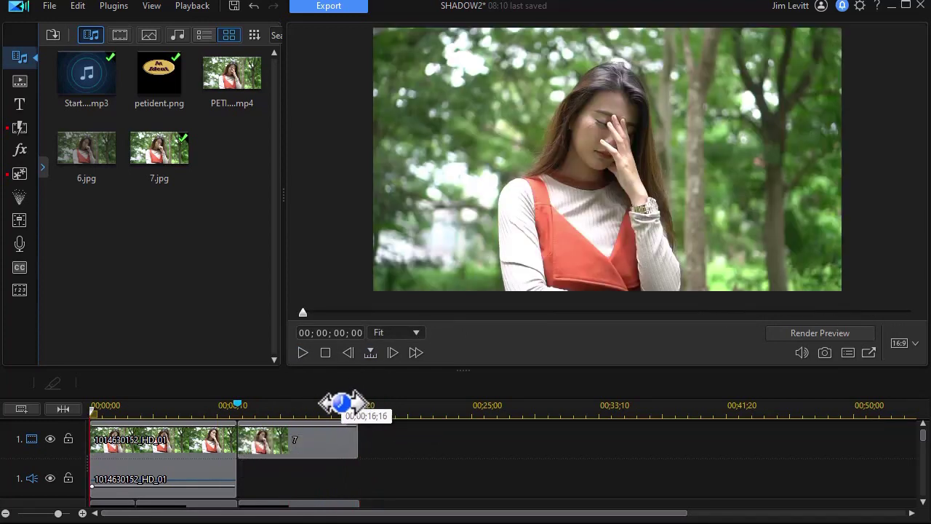